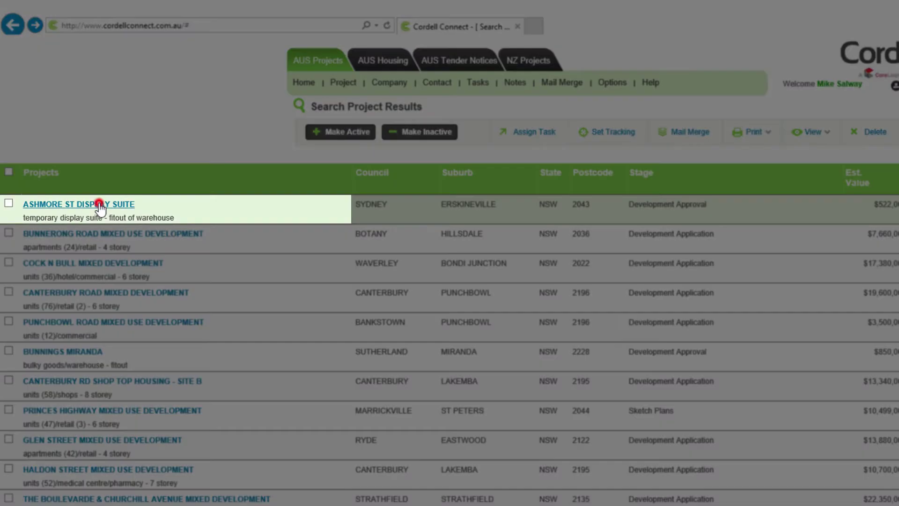
# Open the ASHMORE ST DISPLAY SUITE project and review its Details and Roles sections.
pyautogui.click(99, 205)
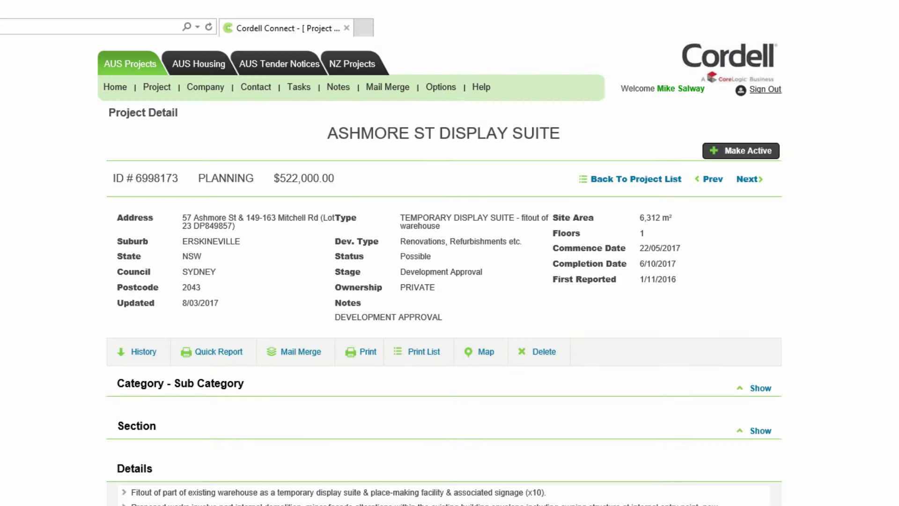
pyautogui.scroll(-2, 450, 282)
pyautogui.scroll(-3, 450, 281)
pyautogui.scroll(-2, 450, 281)
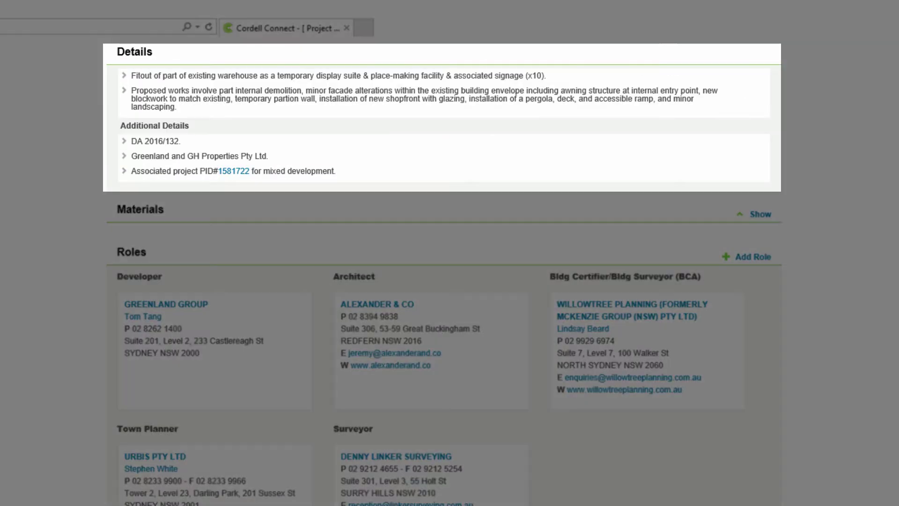
pyautogui.scroll(-3, 450, 281)
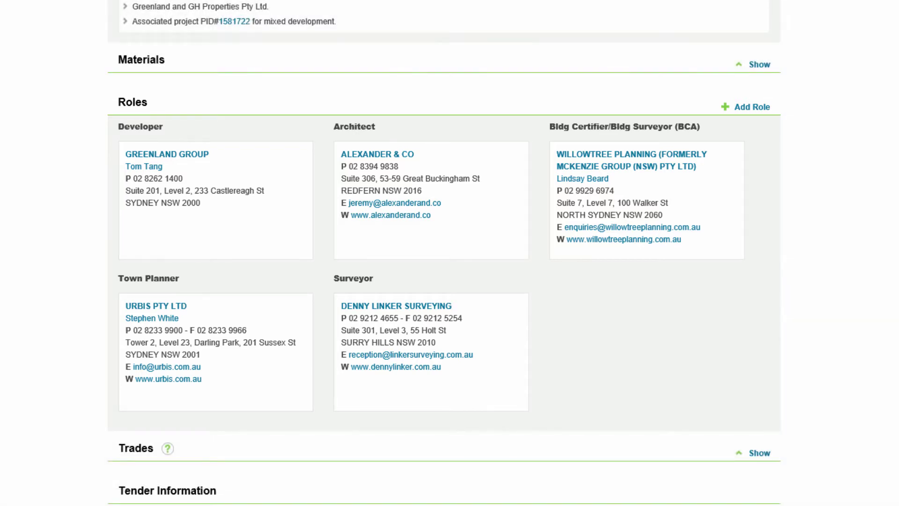
pyautogui.moveTo(430, 349)
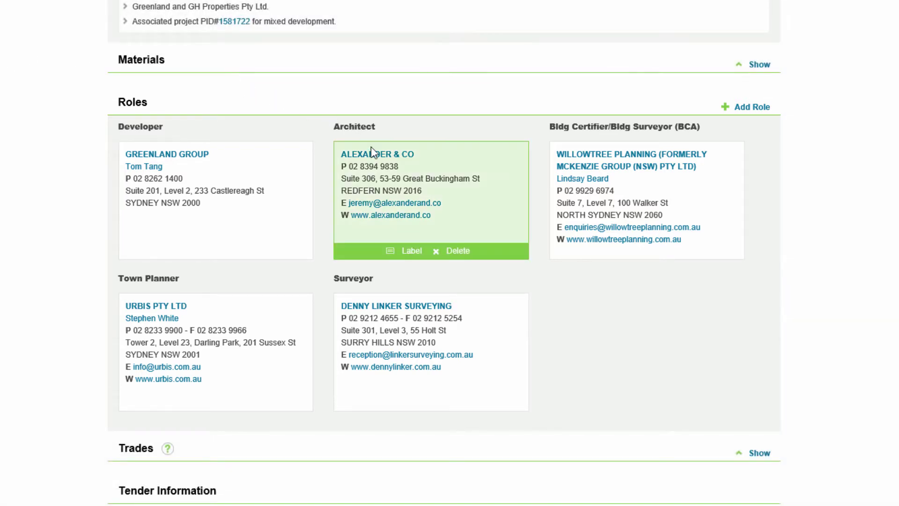
# Open the architect ALEXANDER & CO profile to see its 11 projects worth $16,864,000.
pyautogui.click(378, 155)
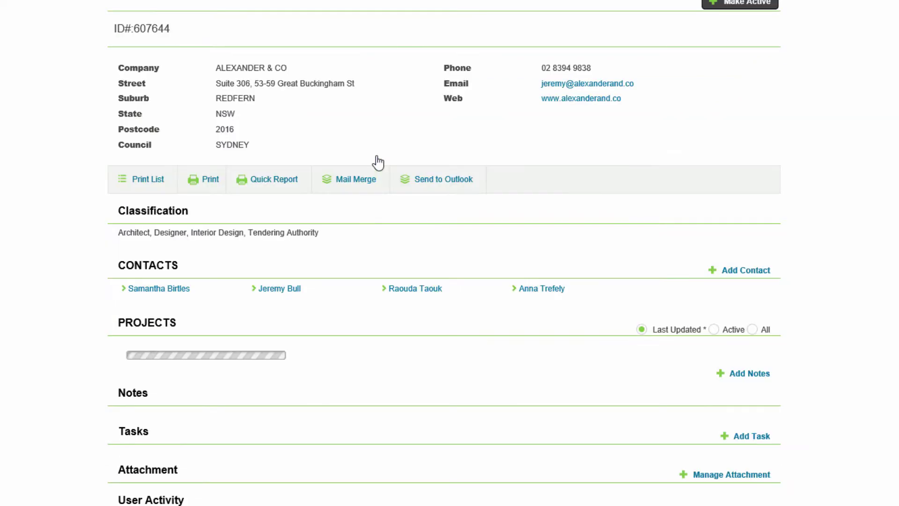
pyautogui.scroll(-3, 378, 162)
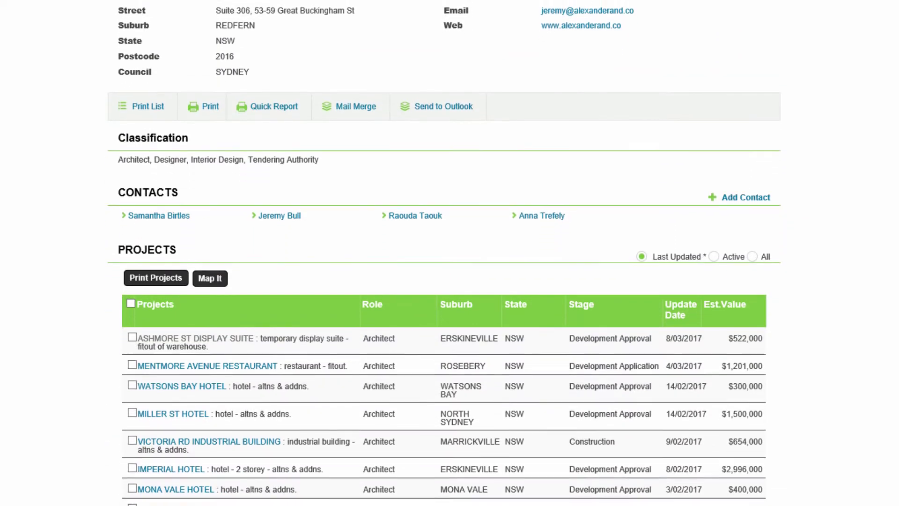
pyautogui.scroll(-3, 444, 253)
pyautogui.scroll(-3, 444, 252)
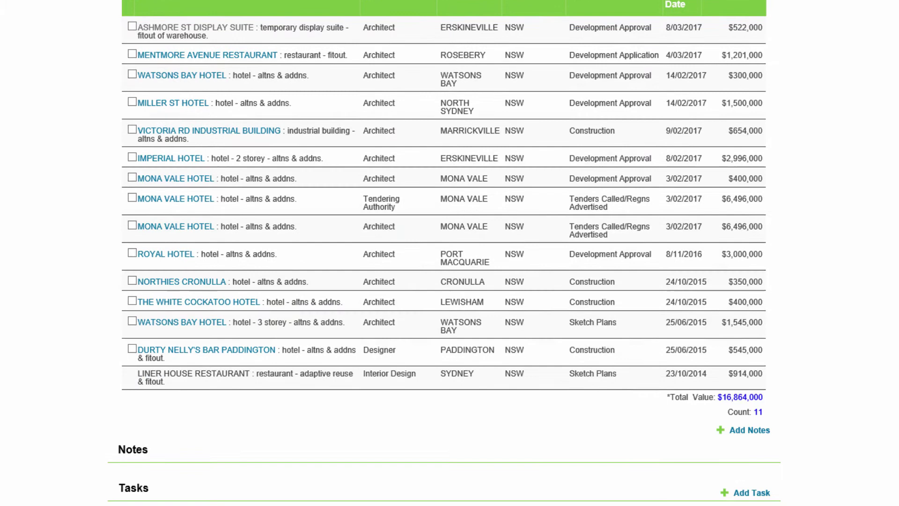
pyautogui.scroll(1, 450, 253)
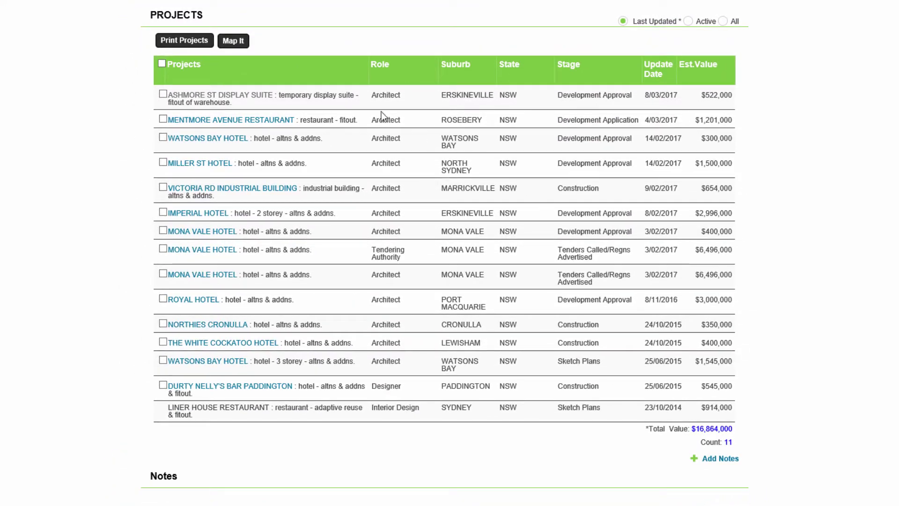
# Open ASHMORE ST DISPLAY SUITE from the company's project list and make it active.
pyautogui.click(260, 98)
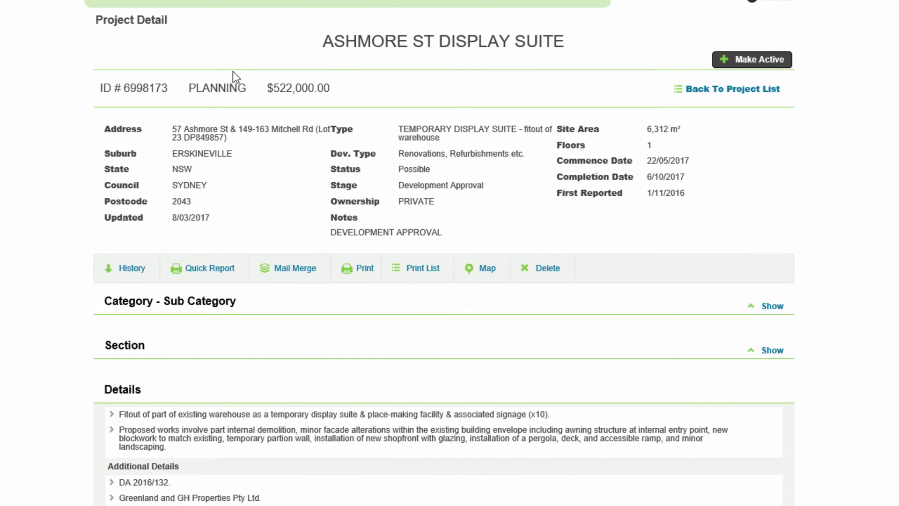
pyautogui.click(752, 64)
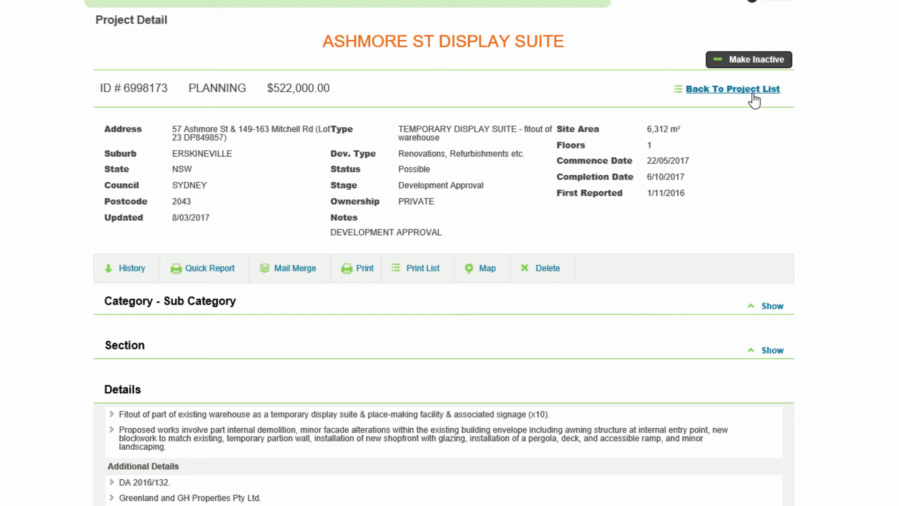
# Return to the project results and make BUNNERONG ROAD MIXED USE DEVELOPMENT active too.
pyautogui.click(753, 95)
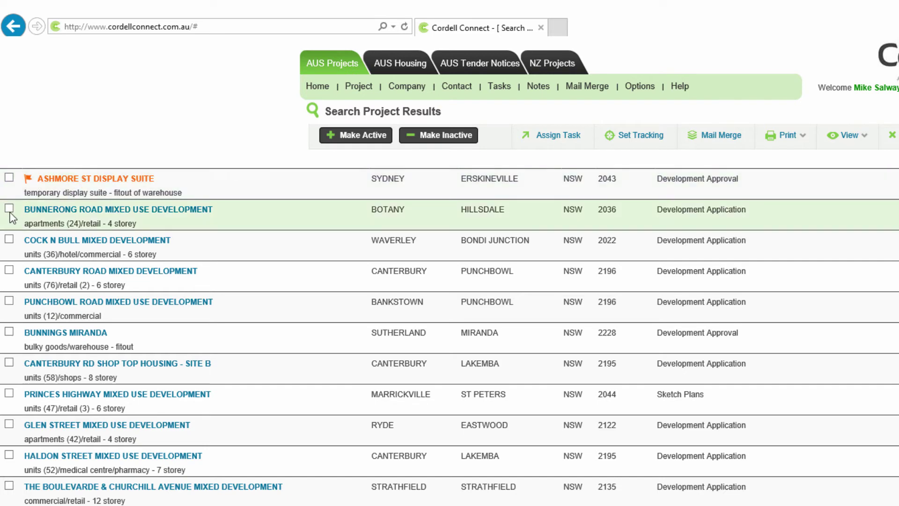
pyautogui.click(9, 210)
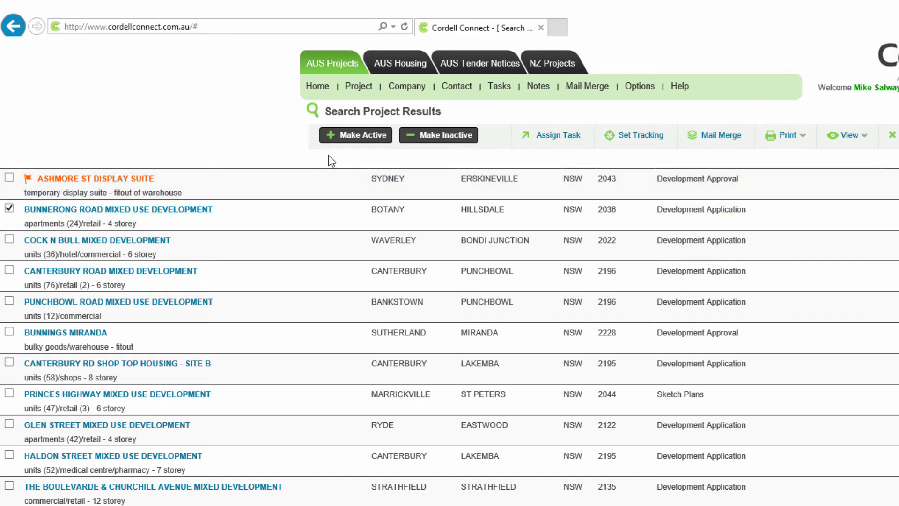
pyautogui.click(362, 141)
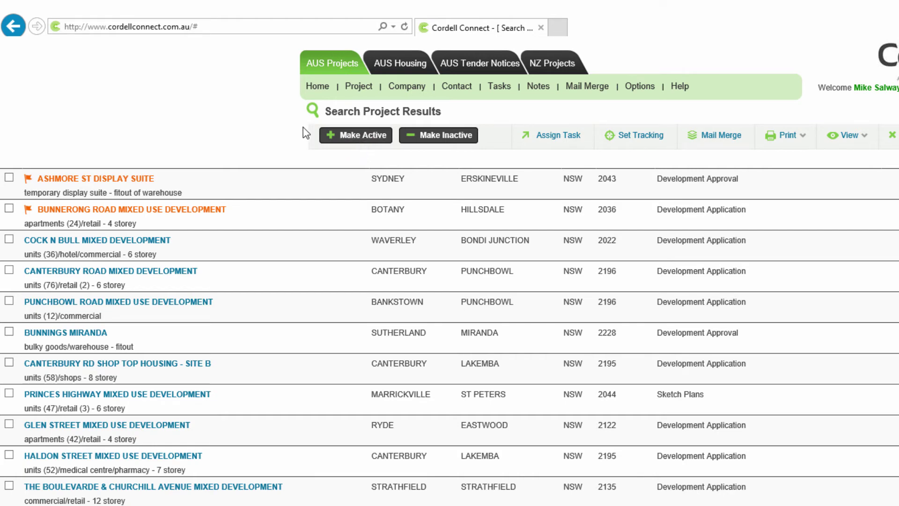
# Show My Active Projects from the Project menu, listing both flagged projects.
pyautogui.click(364, 91)
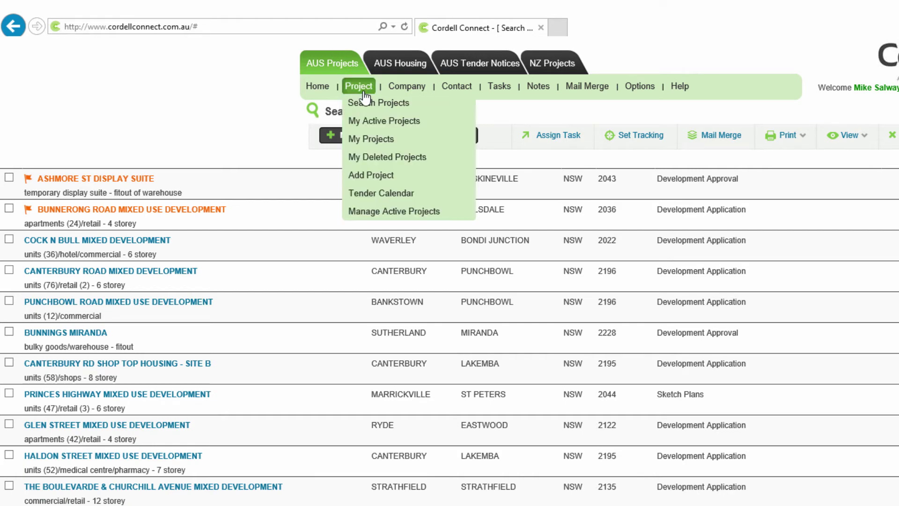
pyautogui.click(367, 123)
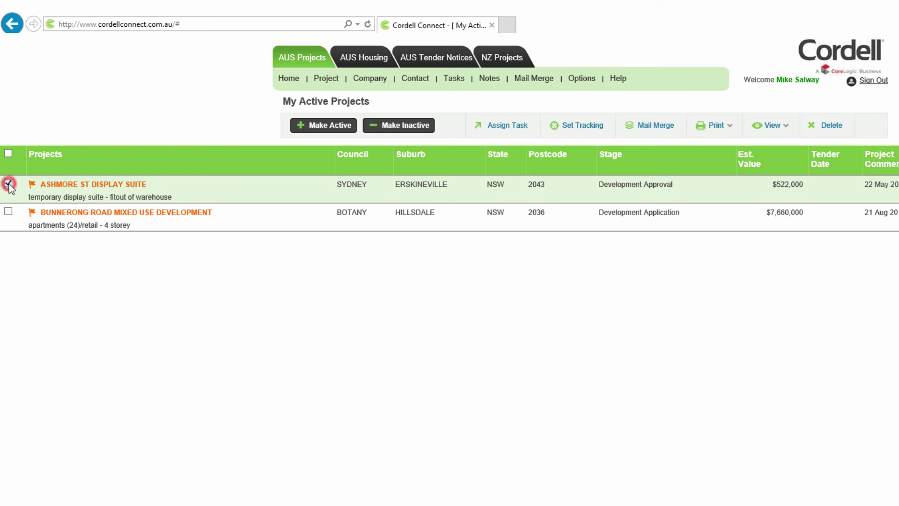
# Make ASHMORE ST DISPLAY SUITE inactive, leaving only Bunnerong Road flagged active.
pyautogui.click(397, 126)
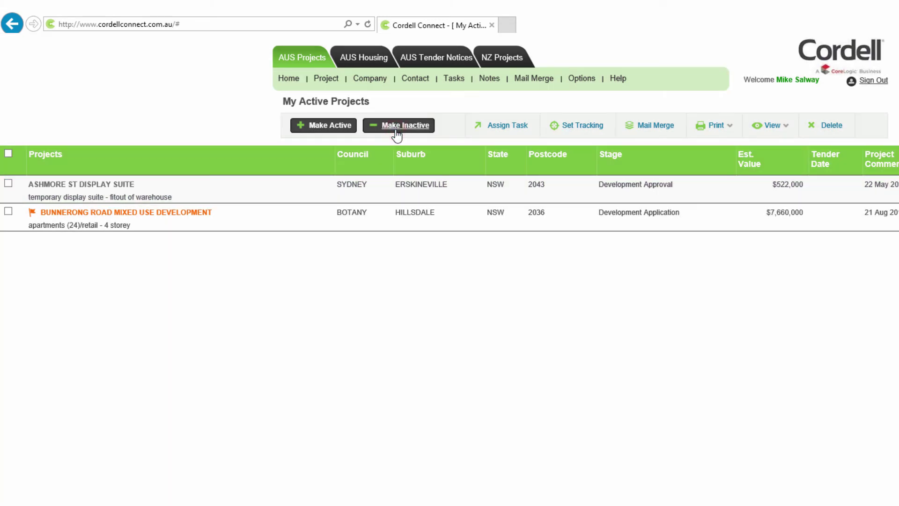